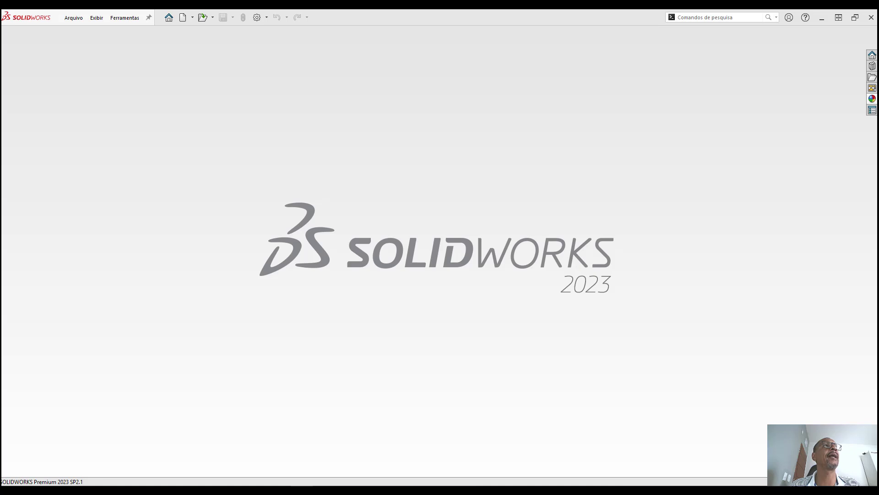
Launch Salvar/restaurar configurações from the Options menu and centre the wizard on screen
{"action": "left_click", "coordinate": [242, 105]}
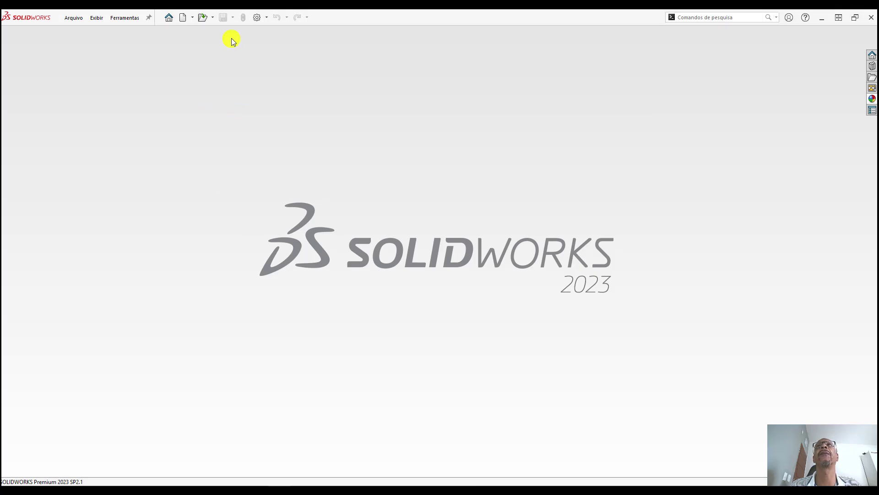
{"action": "left_click", "coordinate": [267, 17]}
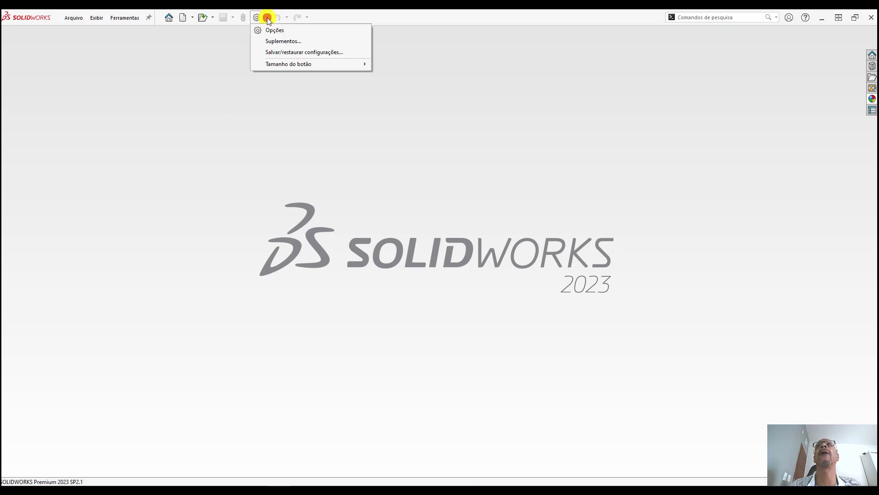
{"action": "left_click", "coordinate": [285, 53]}
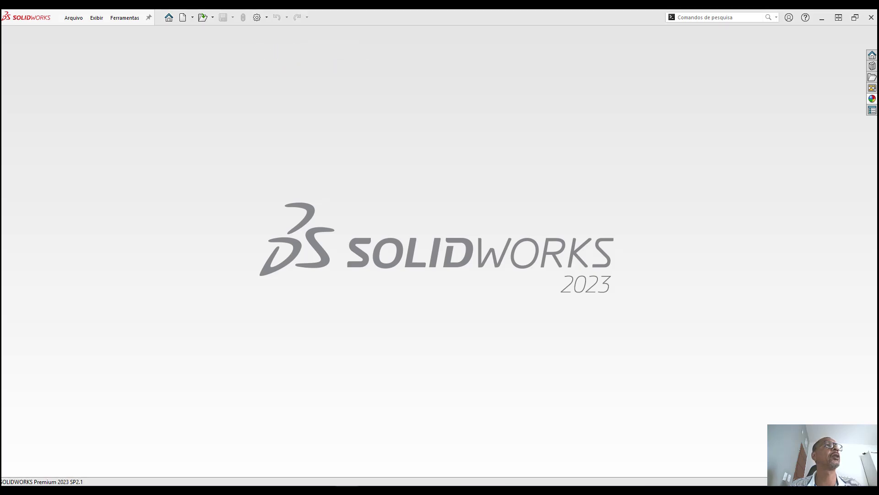
{"action": "mouse_move", "coordinate": [124, 104]}
{"action": "left_mouse_down"}
{"action": "mouse_move", "coordinate": [407, 119]}
{"action": "mouse_move", "coordinate": [390, 109]}
{"action": "left_mouse_up"}
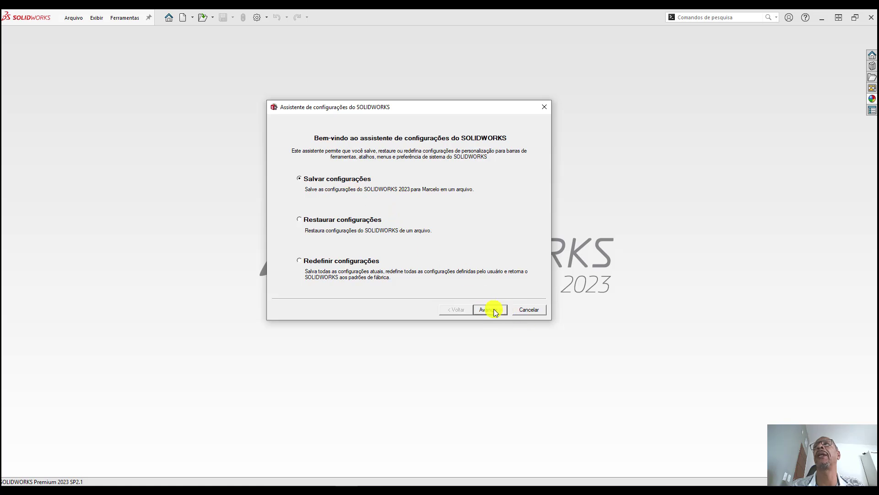
Choose saving settings to a file and browse to G:\CONFIGURAÇÃO SOLIDWORKS 2023 for swSettings
{"action": "left_click", "coordinate": [491, 309]}
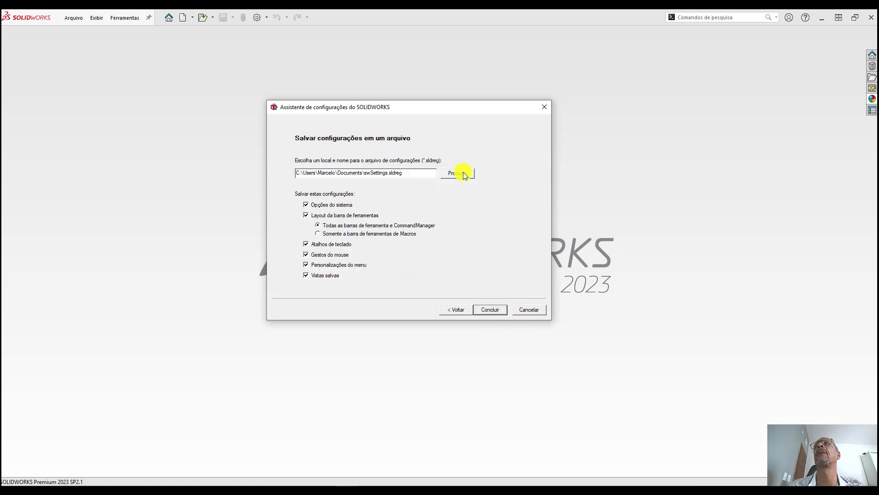
{"action": "left_click", "coordinate": [462, 173]}
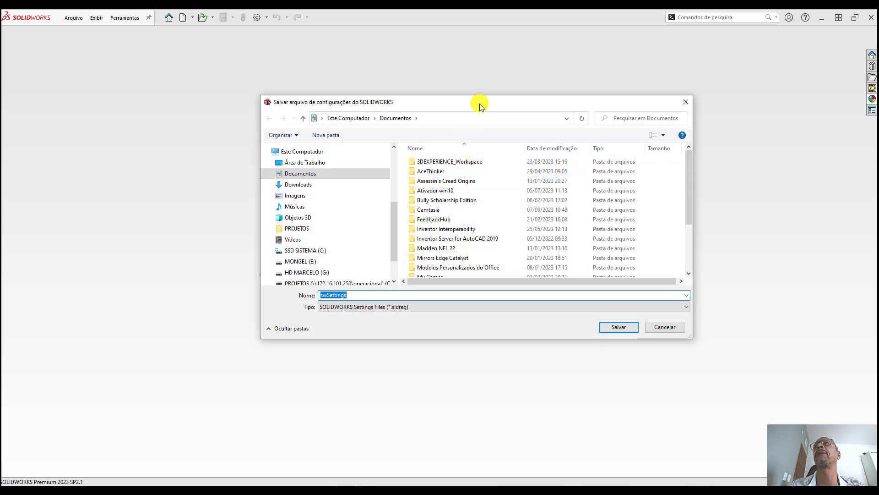
{"action": "left_click", "coordinate": [665, 327]}
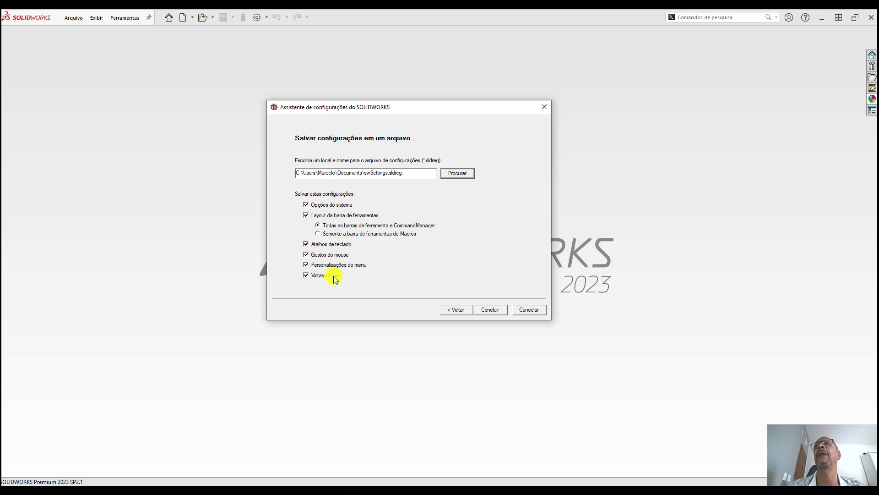
{"action": "left_click", "coordinate": [458, 174]}
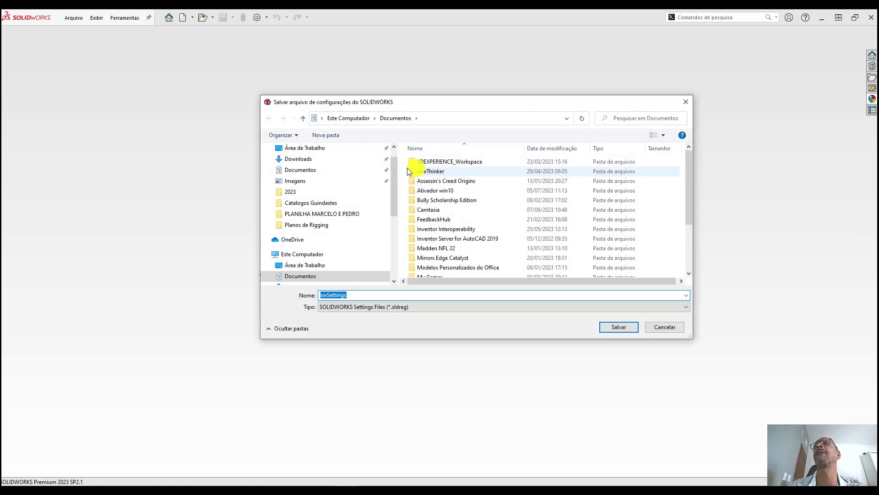
{"action": "scroll", "coordinate": [326, 254], "scroll_direction": "down", "scroll_amount": 1}
{"action": "scroll", "coordinate": [323, 254], "scroll_direction": "down", "scroll_amount": 2}
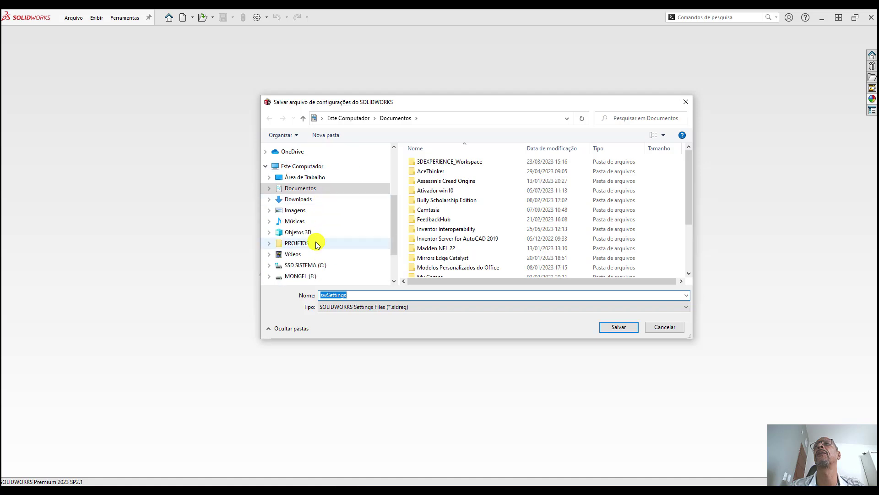
{"action": "scroll", "coordinate": [316, 252], "scroll_direction": "down", "scroll_amount": 1}
{"action": "left_click", "coordinate": [314, 259]}
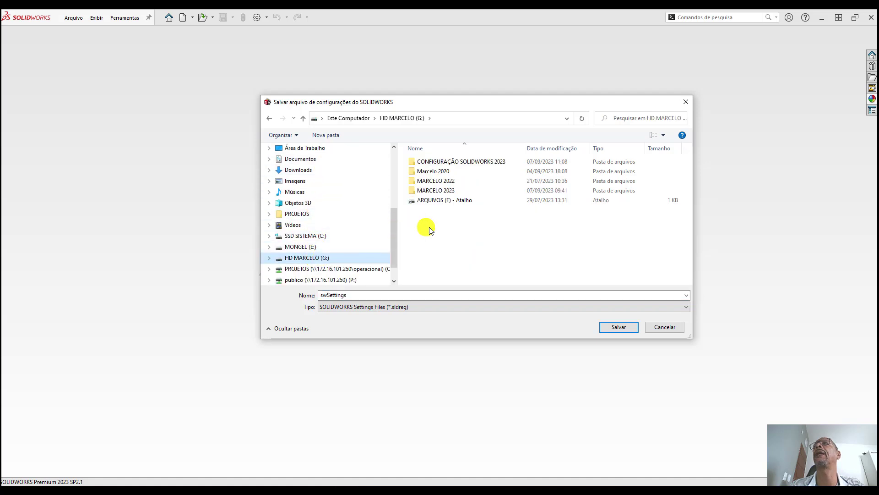
{"action": "double_click", "coordinate": [435, 190]}
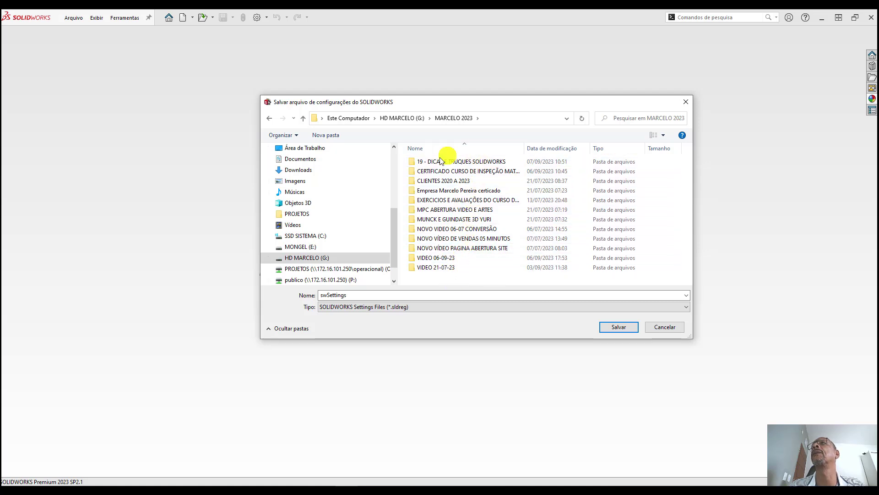
{"action": "left_click", "coordinate": [405, 118]}
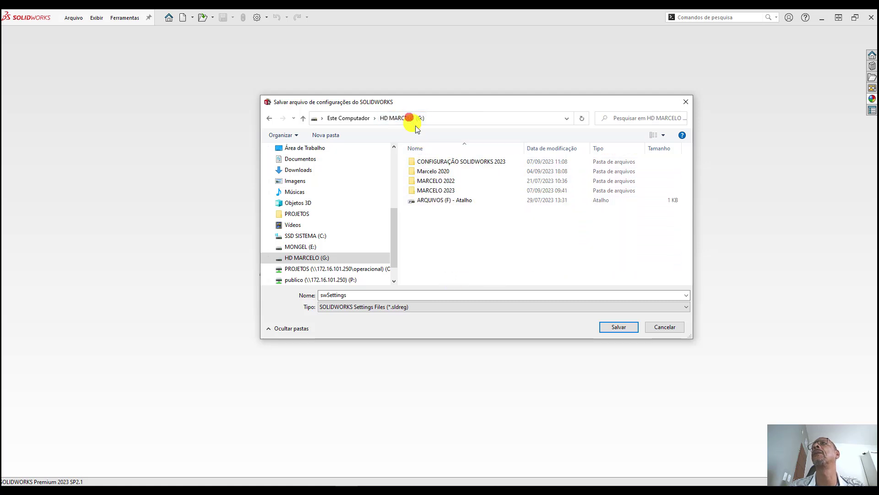
{"action": "double_click", "coordinate": [454, 161]}
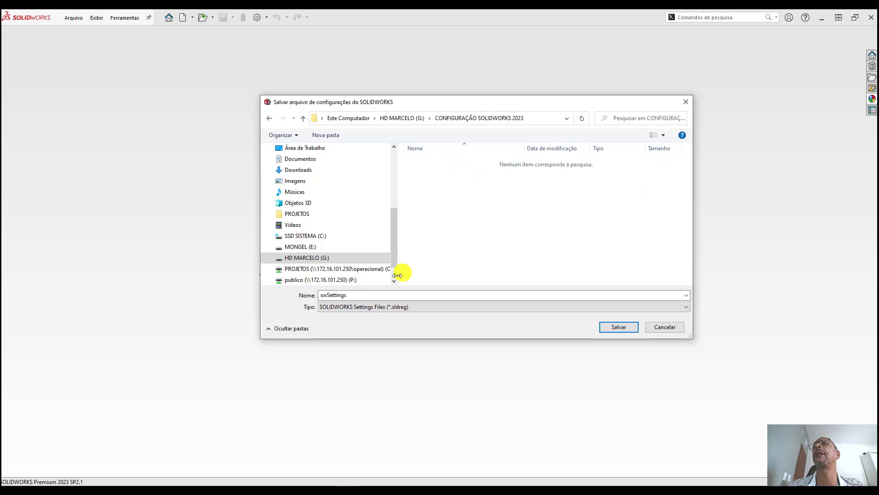
{"action": "double_click", "coordinate": [362, 295]}
Save the settings as swSettings 01.sldreg, finish the wizard and confirm
{"action": "left_click", "coordinate": [361, 295]}
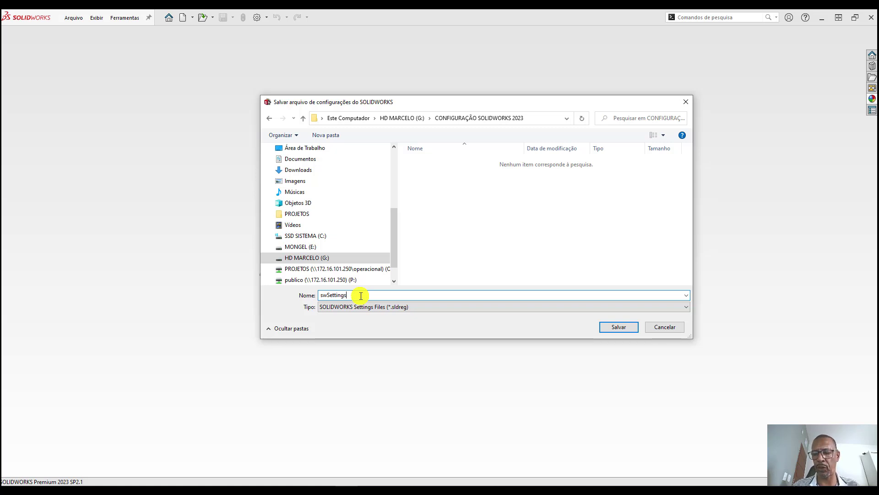
{"action": "key", "text": "alt"}
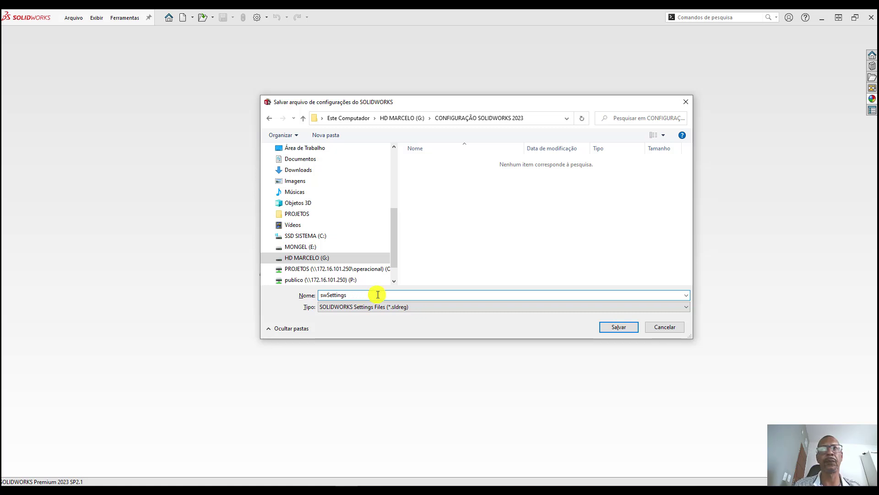
{"action": "type", "text": " 01"}
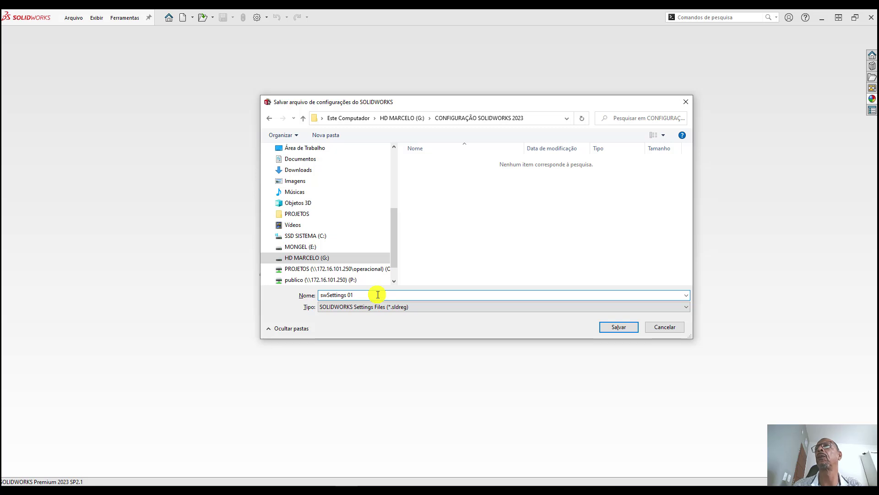
{"action": "left_click", "coordinate": [615, 327]}
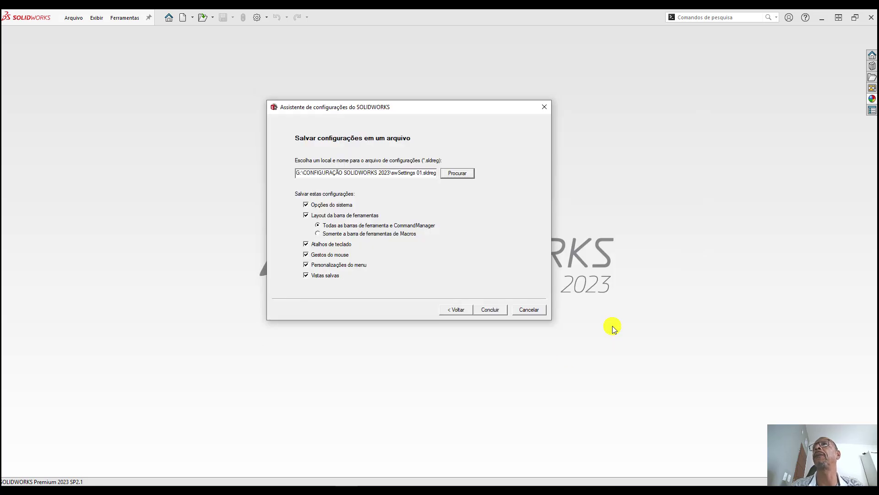
{"action": "left_click", "coordinate": [492, 309]}
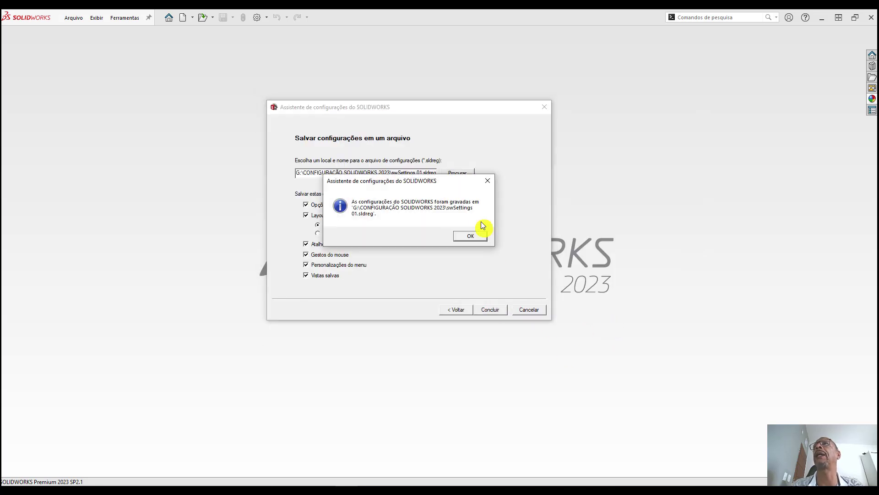
{"action": "left_click", "coordinate": [471, 235]}
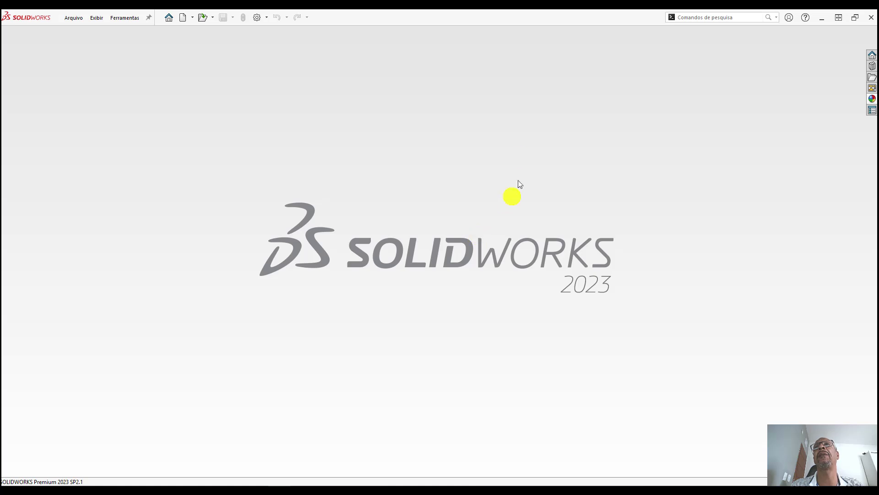
Reopen the settings wizard and choose Restaurar configurações to load swSettings 01.sldreg
{"action": "left_click", "coordinate": [265, 17]}
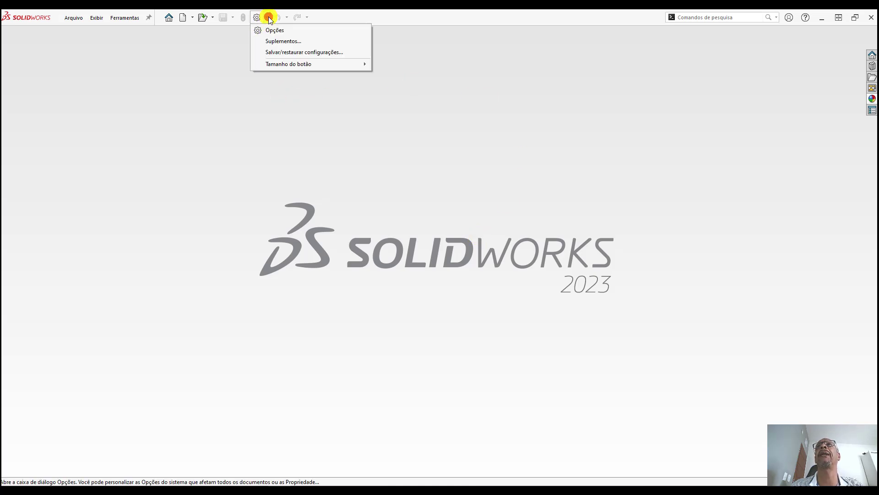
{"action": "left_click", "coordinate": [271, 52]}
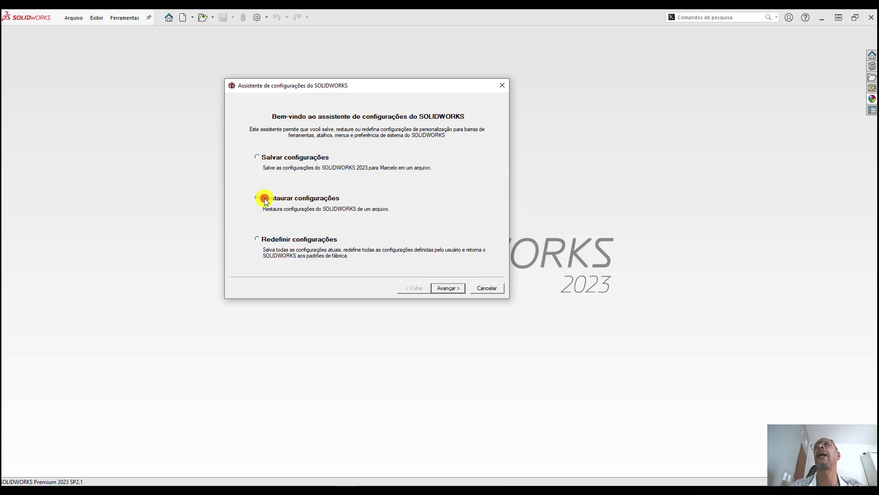
{"action": "left_click", "coordinate": [444, 289]}
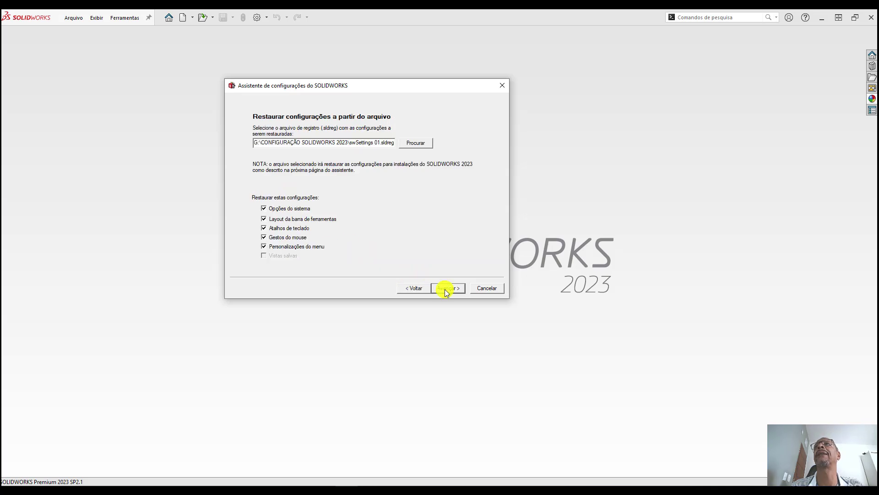
Restore swSettings 01.sldreg to the current user with the backup option kept on
{"action": "left_click", "coordinate": [419, 144]}
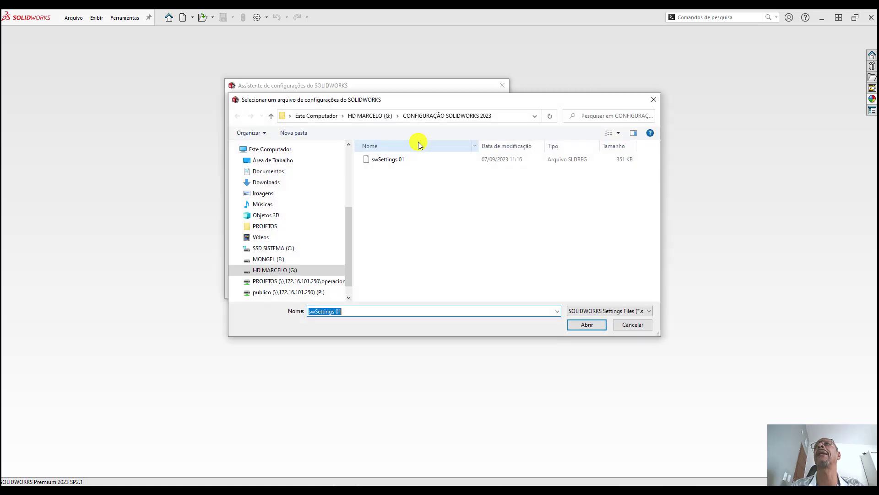
{"action": "left_click", "coordinate": [402, 161]}
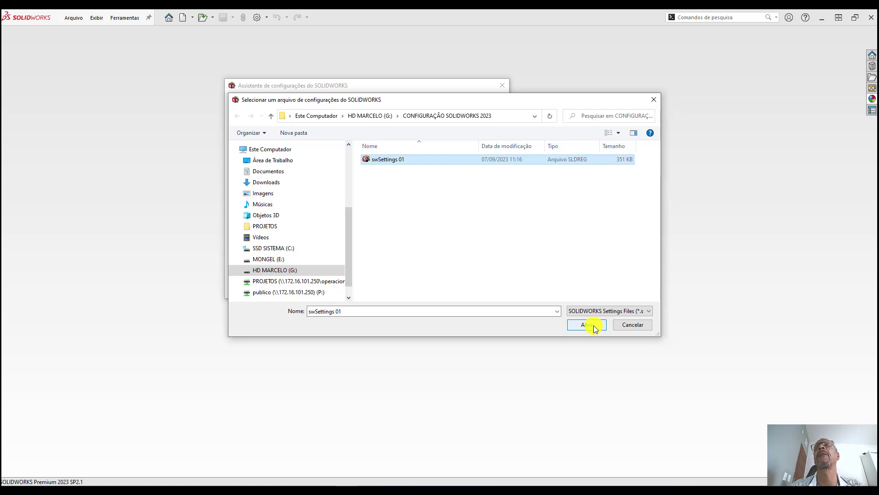
{"action": "left_click", "coordinate": [594, 326]}
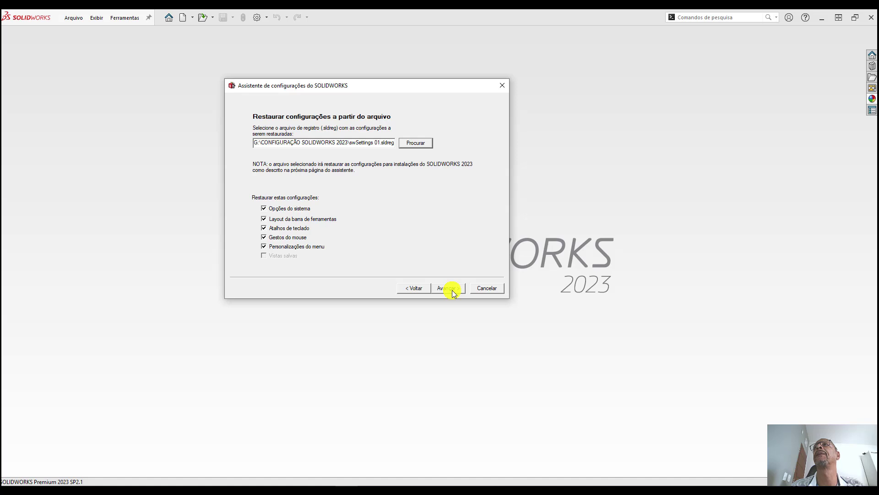
{"action": "left_click", "coordinate": [452, 290]}
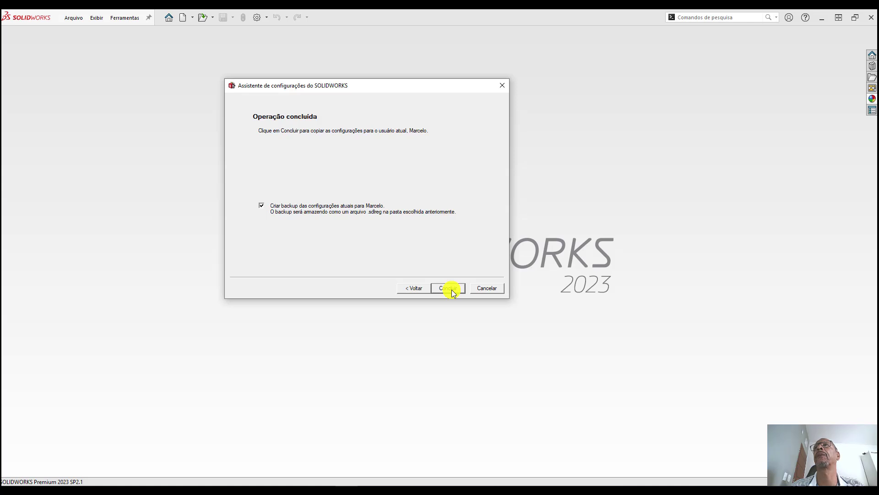
{"action": "left_click", "coordinate": [452, 290]}
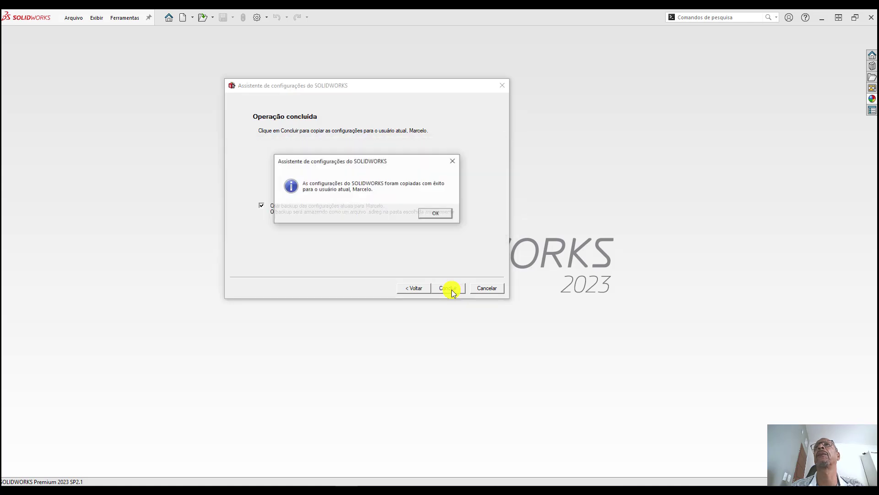
Close the restore message and create new part Peça5, toggling Recursos and Esboço tabs
{"action": "left_click", "coordinate": [437, 214]}
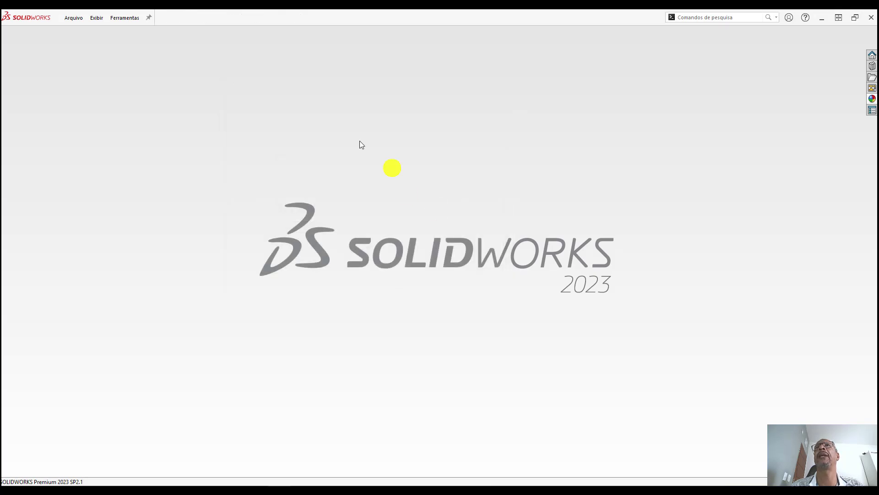
{"action": "left_click", "coordinate": [73, 17]}
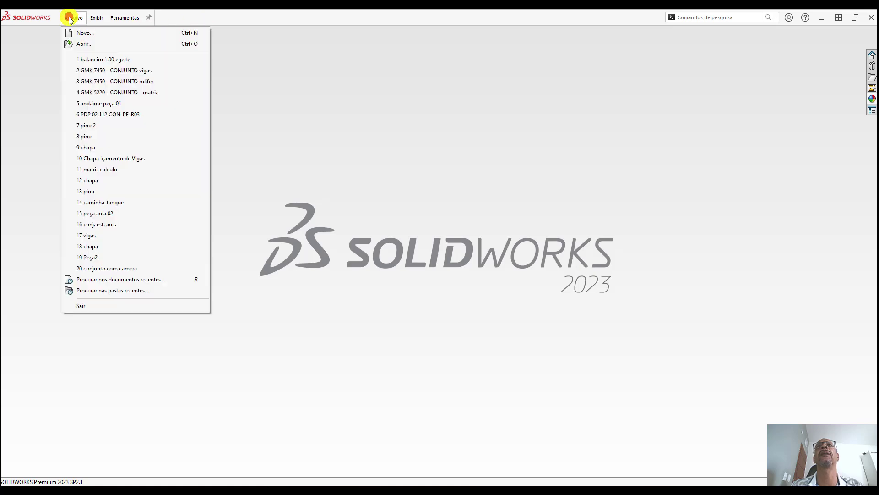
{"action": "left_click", "coordinate": [82, 31]}
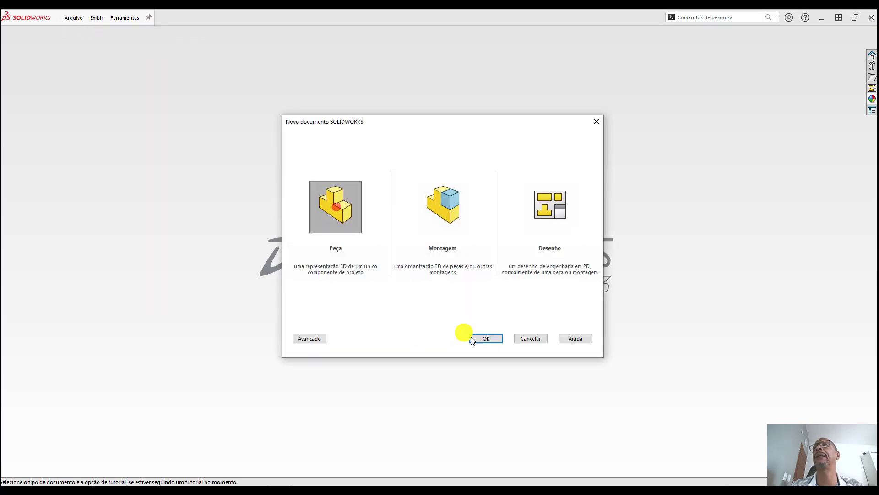
{"action": "left_click", "coordinate": [486, 339]}
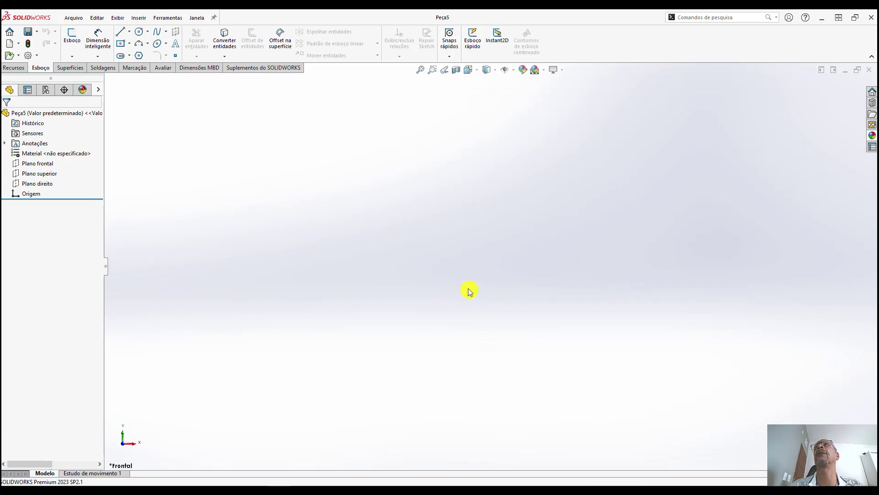
{"action": "left_click", "coordinate": [15, 68]}
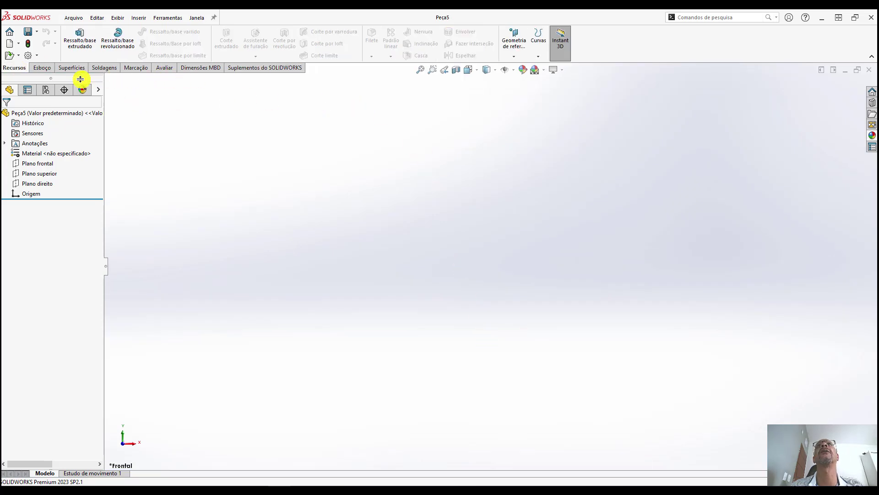
{"action": "left_click", "coordinate": [44, 68]}
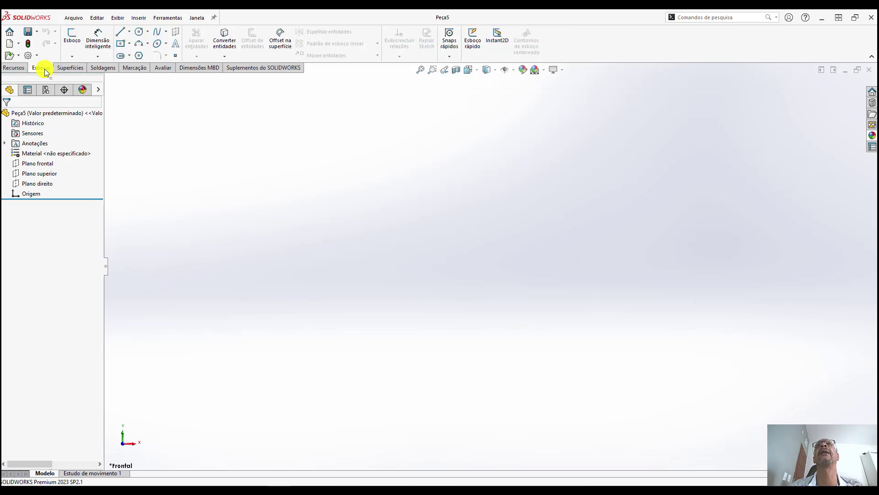
{"action": "left_click", "coordinate": [296, 20]}
Customize the interface so Quick Access tools show in the menu bar (Mostrar na Barra de menu)
{"action": "right_click", "coordinate": [296, 18]}
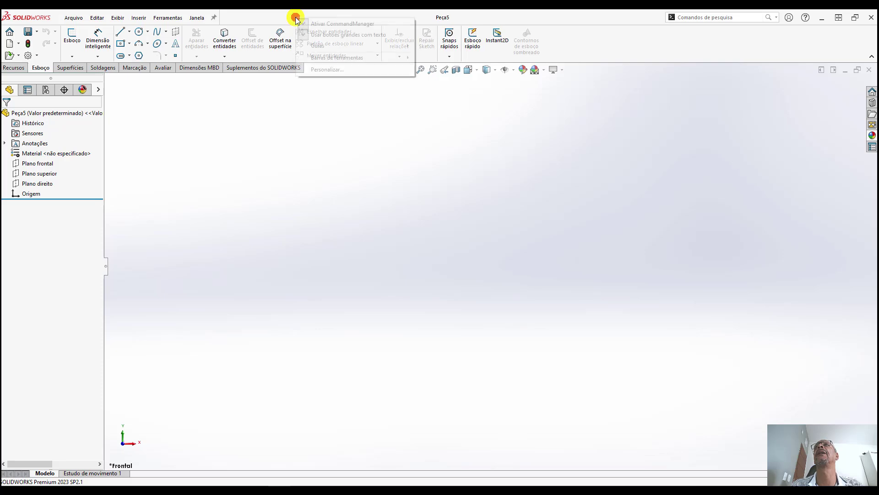
{"action": "mouse_move", "coordinate": [318, 45]}
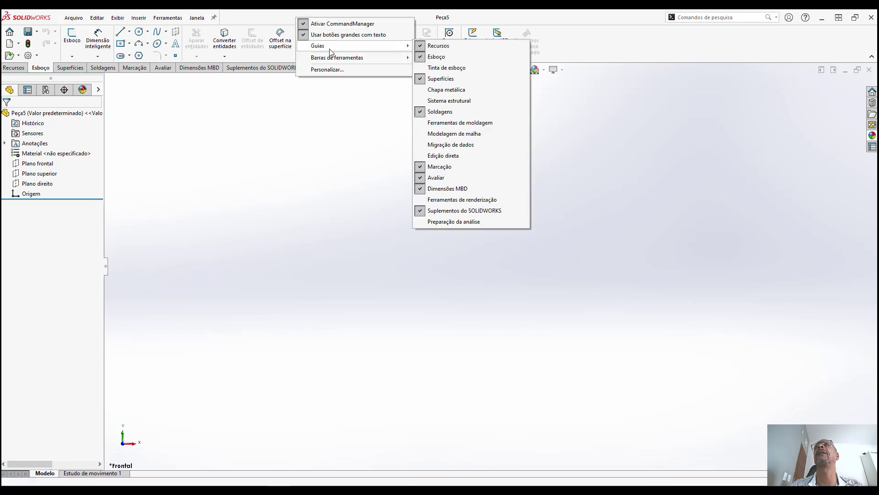
{"action": "left_click", "coordinate": [332, 70]}
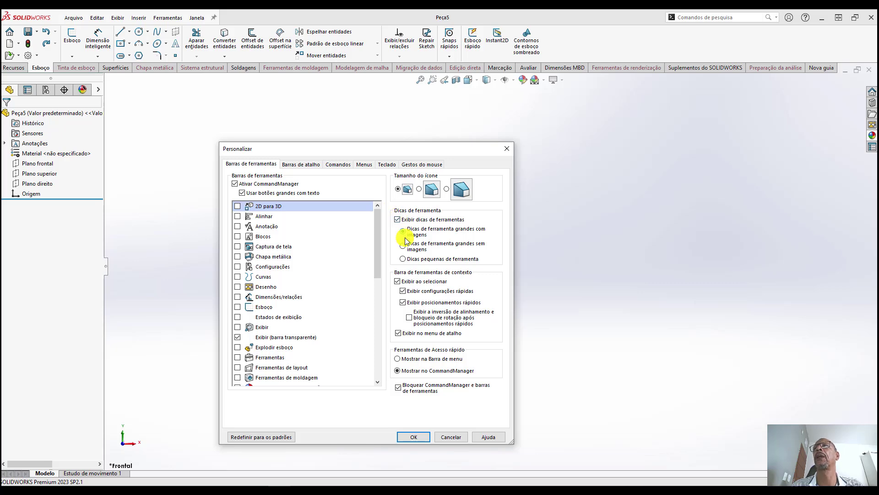
{"action": "left_click", "coordinate": [398, 358]}
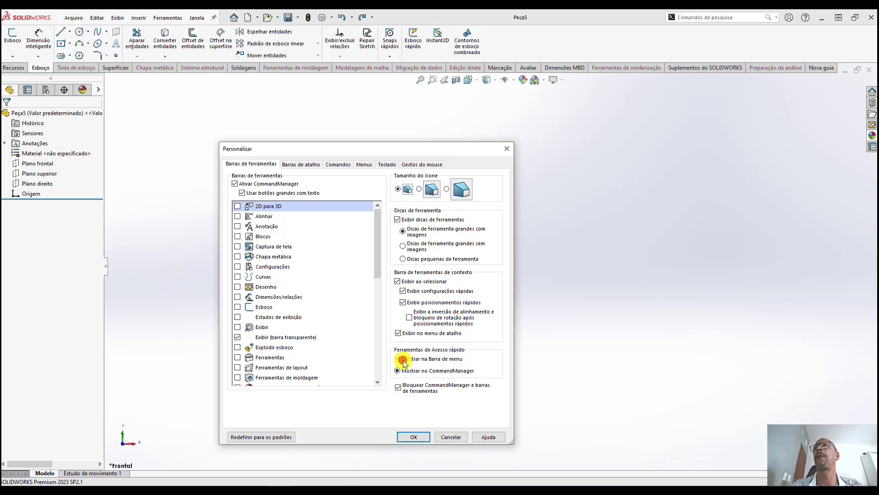
{"action": "left_click", "coordinate": [417, 437]}
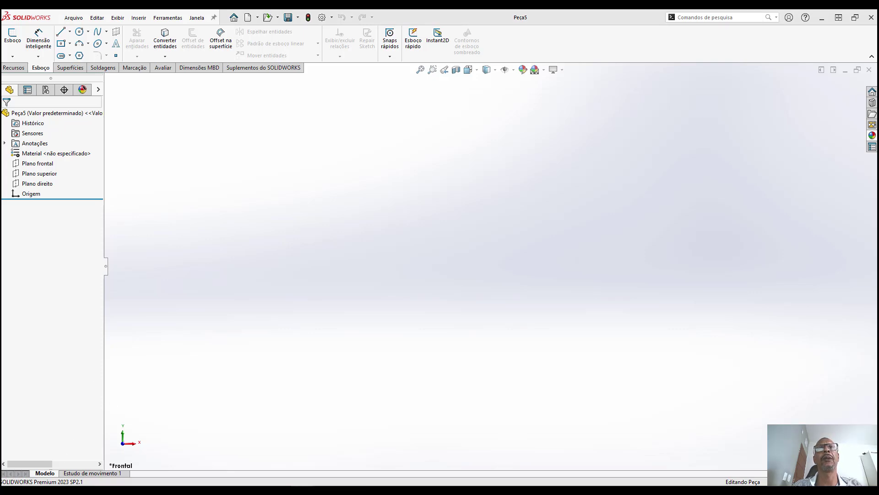
Search Windows for REGEDIT and launch the Registry Editor
{"action": "left_click", "coordinate": [54, 480]}
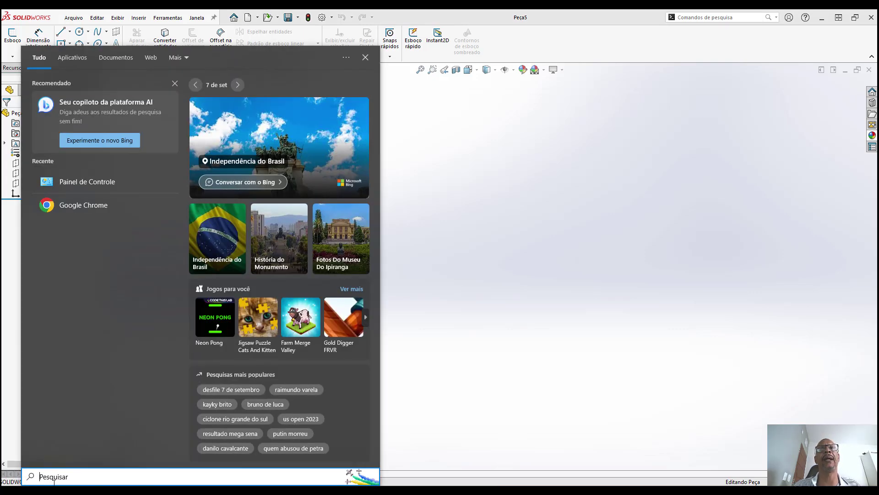
{"action": "type", "text": "REGED"}
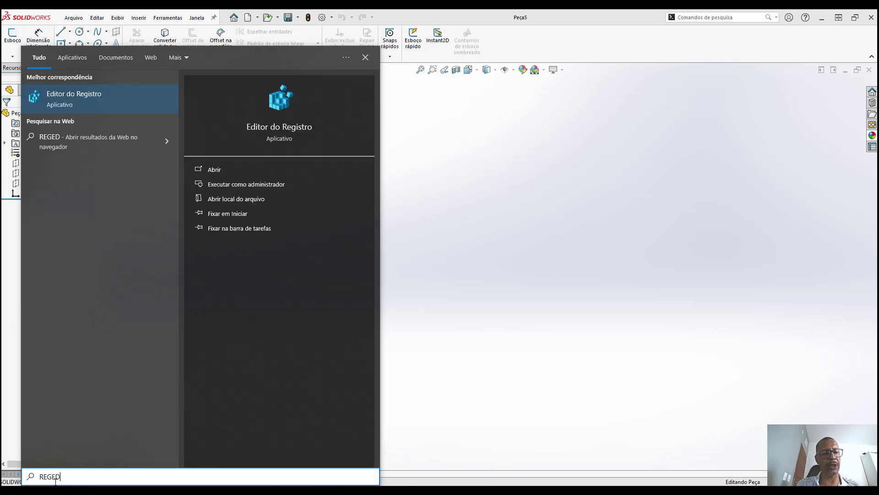
{"action": "type", "text": "IT"}
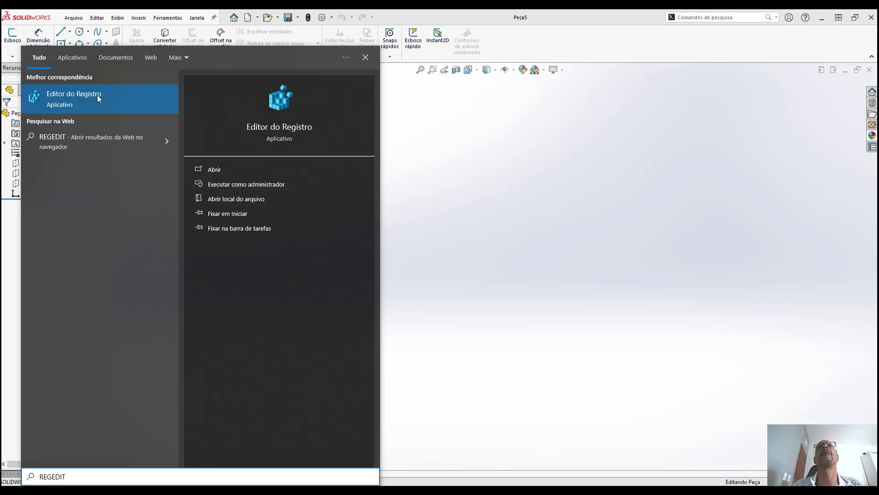
{"action": "left_click", "coordinate": [97, 95]}
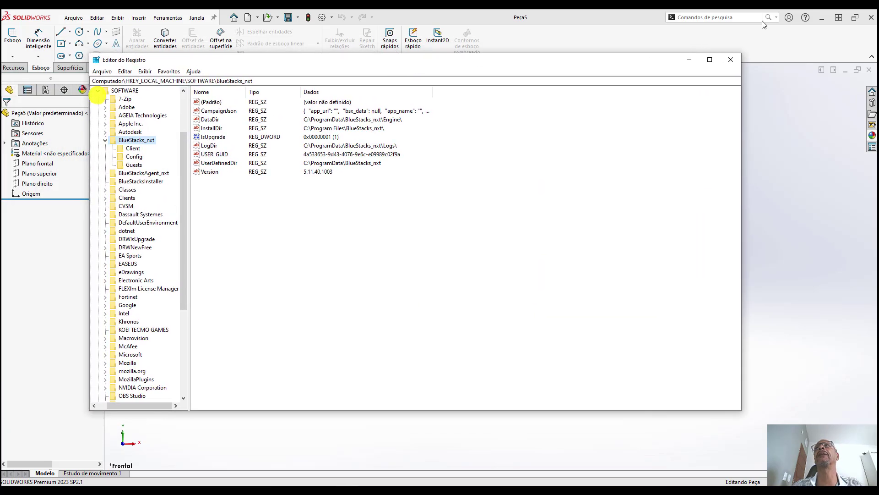
Maximize Registry Editor, collapse HKEY_LOCAL_MACHINE and expand HKEY_CURRENT_USER\SOFTWARE
{"action": "left_click", "coordinate": [710, 60]}
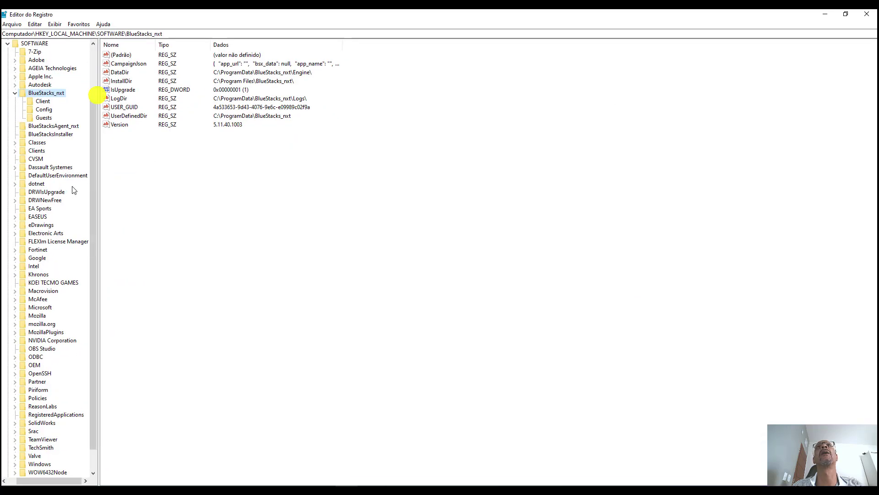
{"action": "left_click", "coordinate": [7, 110]}
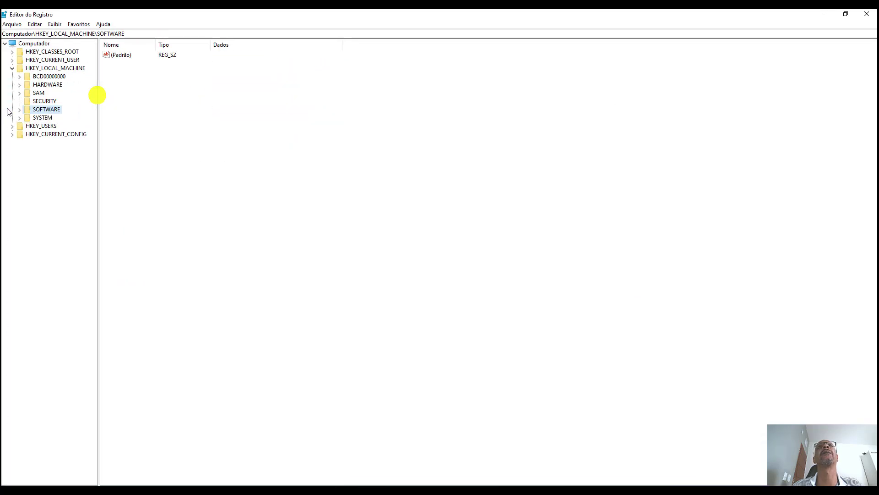
{"action": "left_click", "coordinate": [13, 68]}
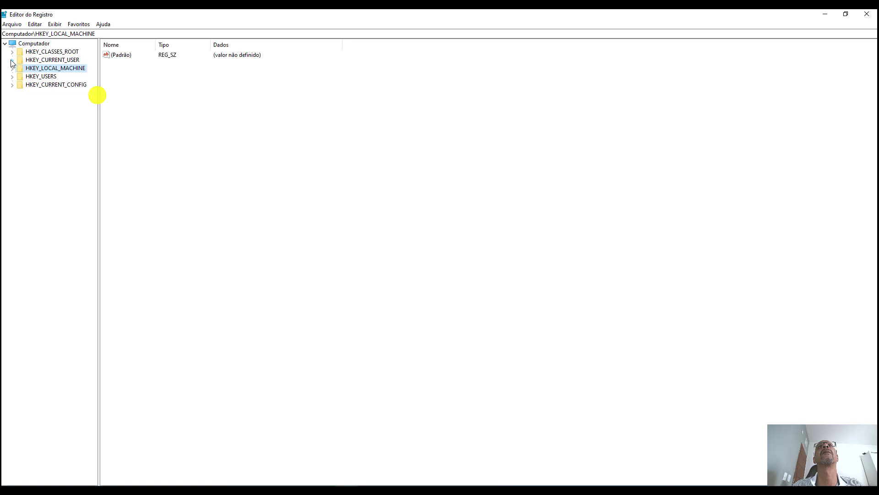
{"action": "left_click", "coordinate": [12, 60]}
{"action": "left_click", "coordinate": [20, 168]}
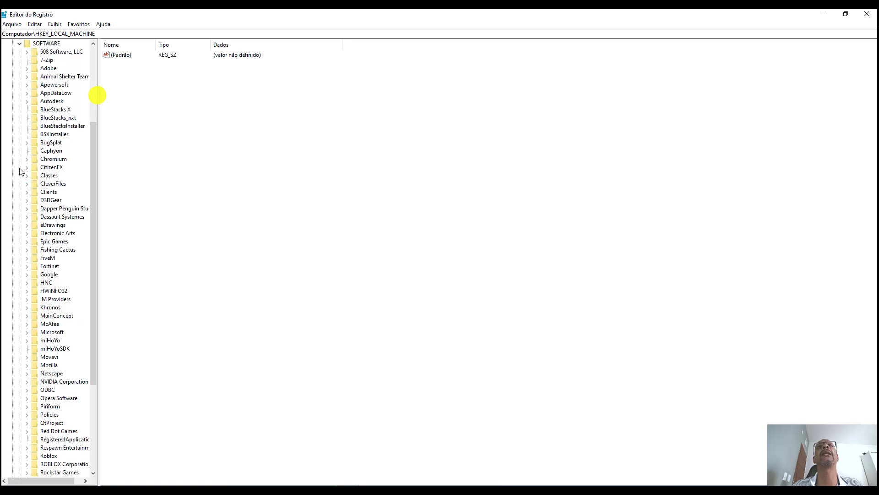
Open the HKEY_CURRENT_USER\SOFTWARE\SolidWorks key and start a Localizar search within it
{"action": "scroll", "coordinate": [50, 397], "scroll_direction": "down", "scroll_amount": 3}
{"action": "scroll", "coordinate": [50, 397], "scroll_direction": "down", "scroll_amount": 2}
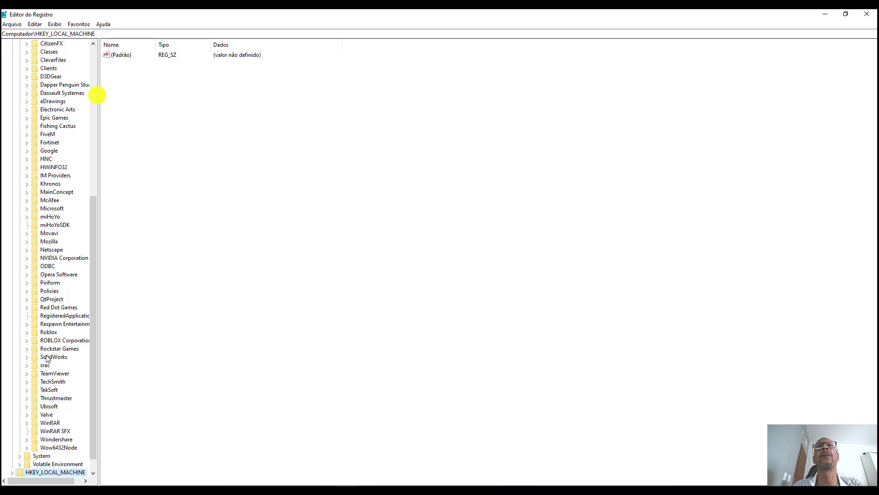
{"action": "left_click", "coordinate": [27, 357]}
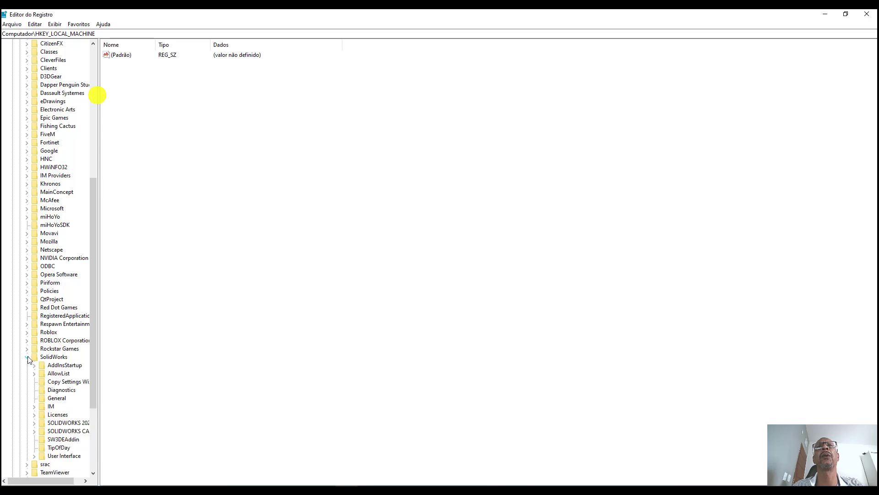
{"action": "left_click", "coordinate": [52, 360]}
{"action": "right_click", "coordinate": [51, 358]}
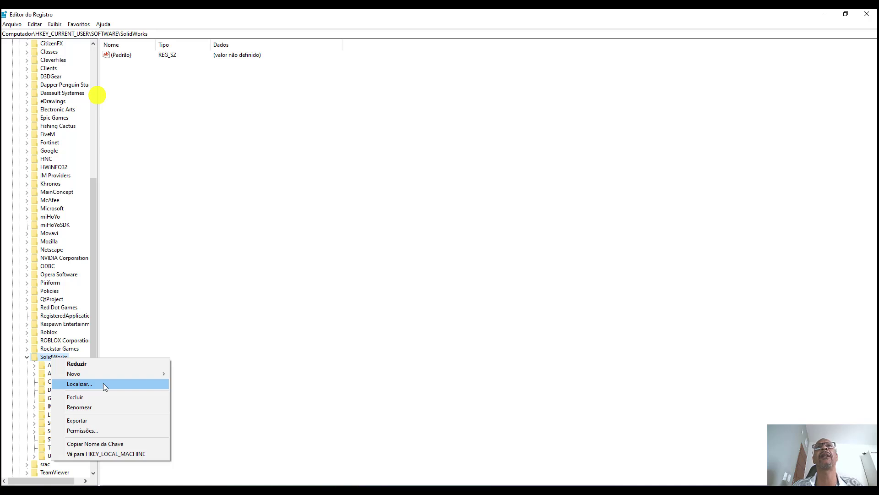
{"action": "left_click", "coordinate": [103, 383]}
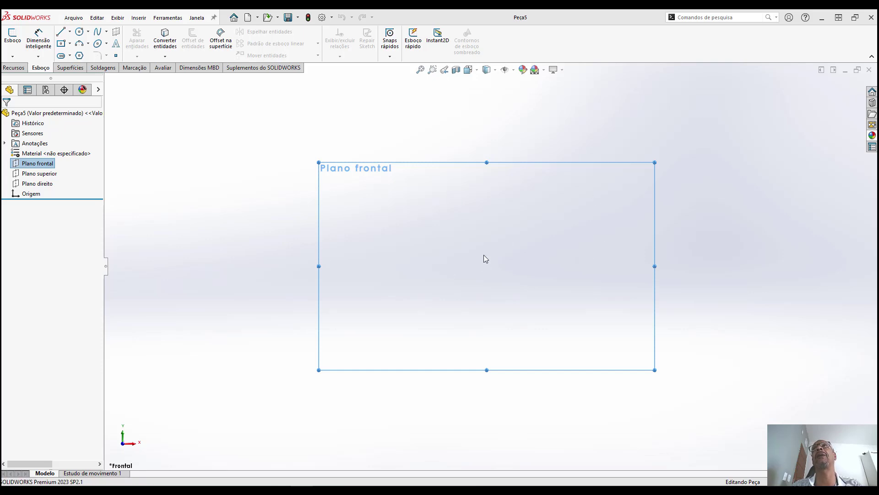
Reopen the settings wizard in restore mode with swSettings 01.sldreg, moving it aside
{"action": "left_click", "coordinate": [489, 241]}
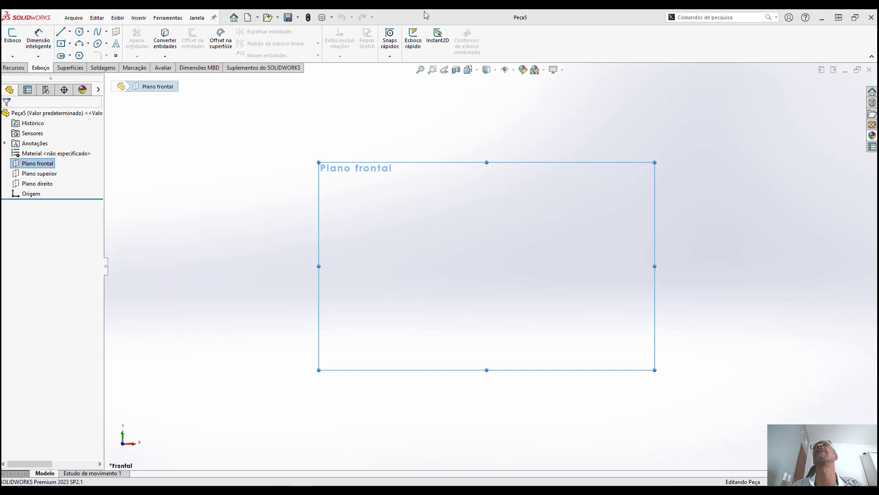
{"action": "left_click", "coordinate": [473, 158]}
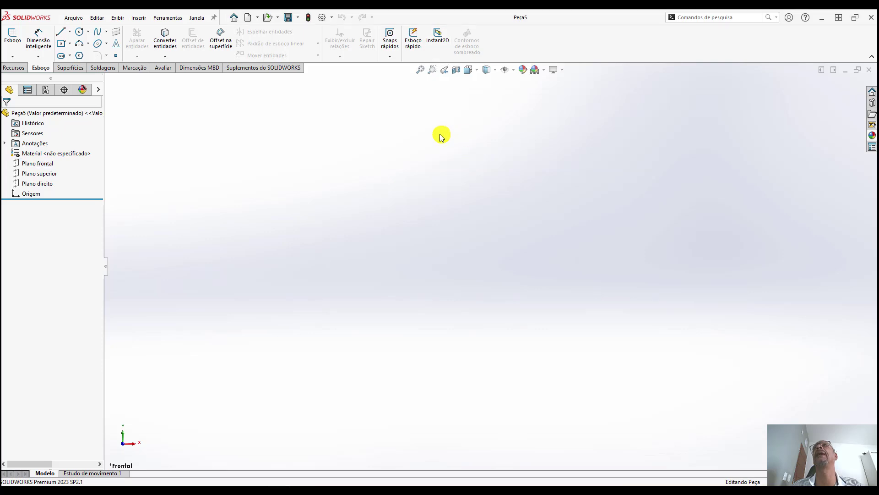
{"action": "left_click", "coordinate": [331, 17]}
{"action": "left_click", "coordinate": [349, 63]}
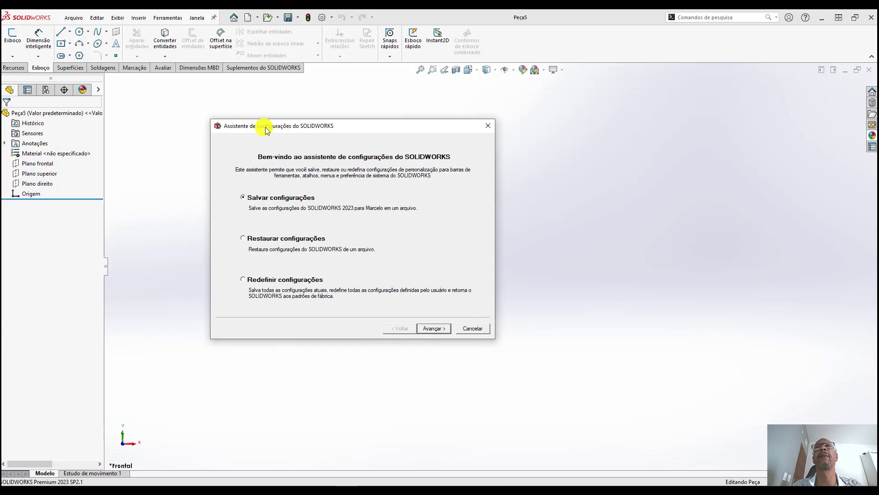
{"action": "left_click", "coordinate": [249, 243]}
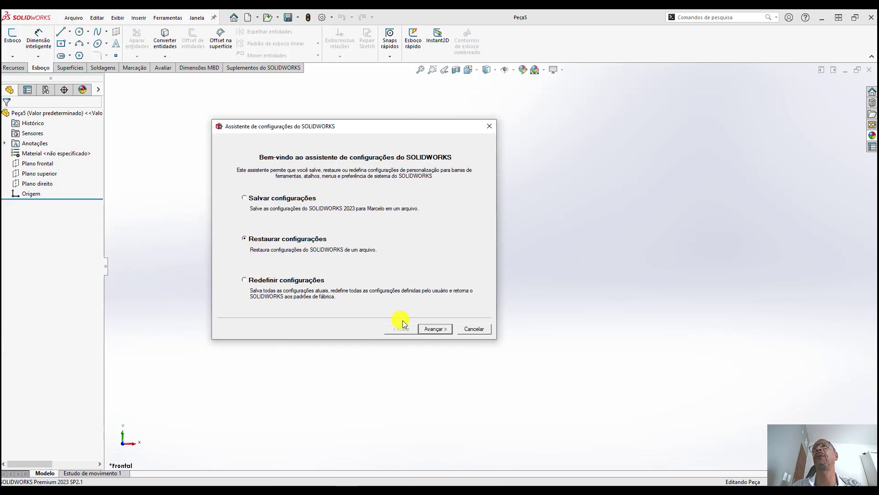
{"action": "left_click", "coordinate": [434, 329]}
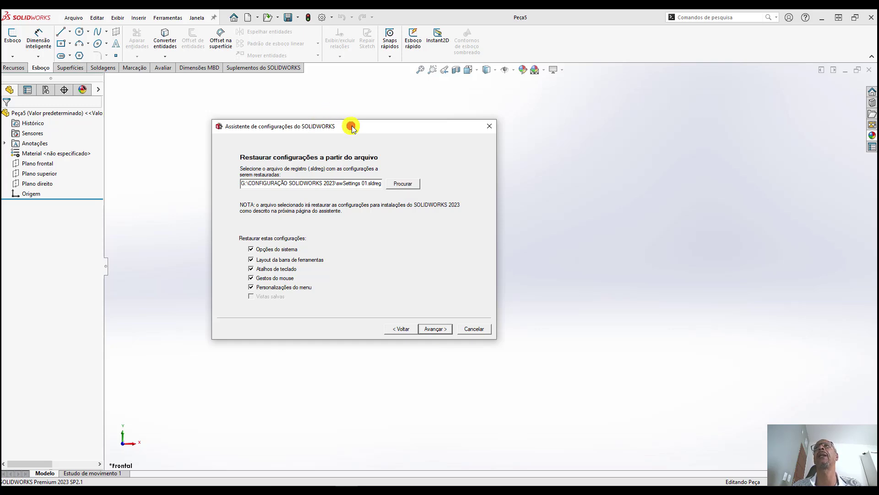
{"action": "left_click_drag", "start_coordinate": [351, 128], "coordinate": [448, 121]}
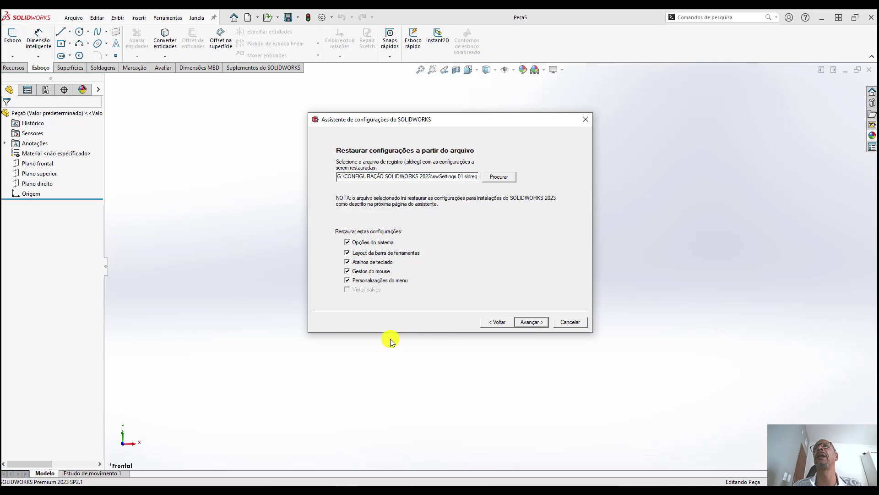